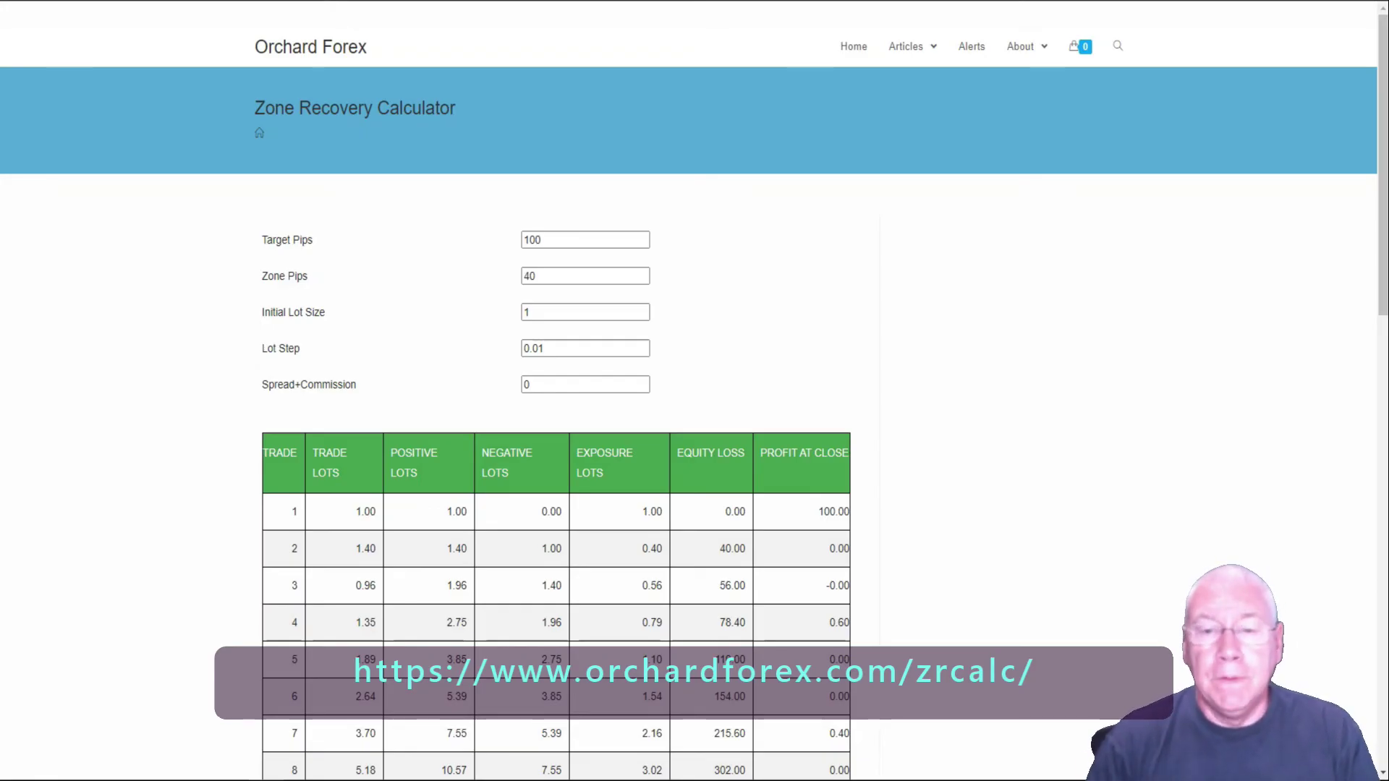
- Check the Target Pips, Zone Pips, Initial Lot Size, Lot Step and Spread+Commission fields in turn, ending on Target Pips
click(541, 239)
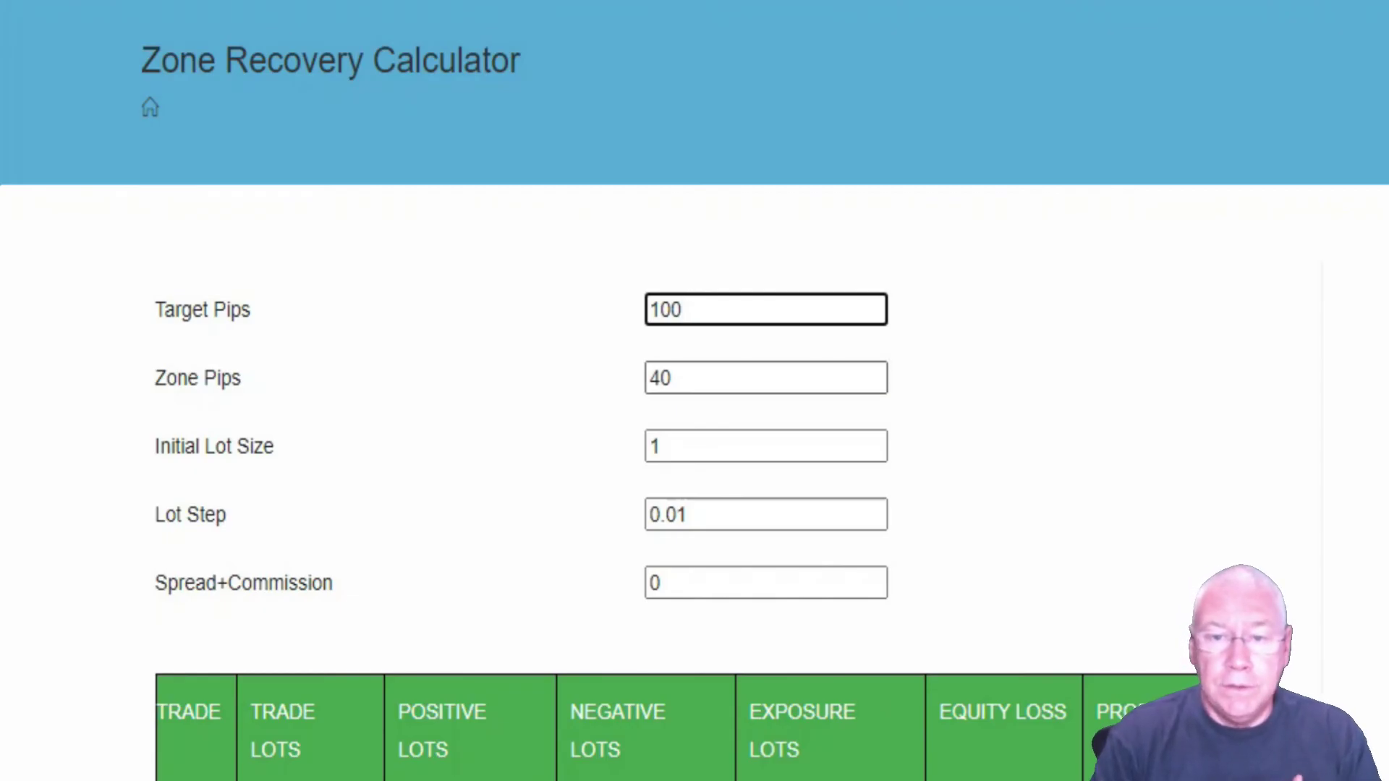
click(672, 377)
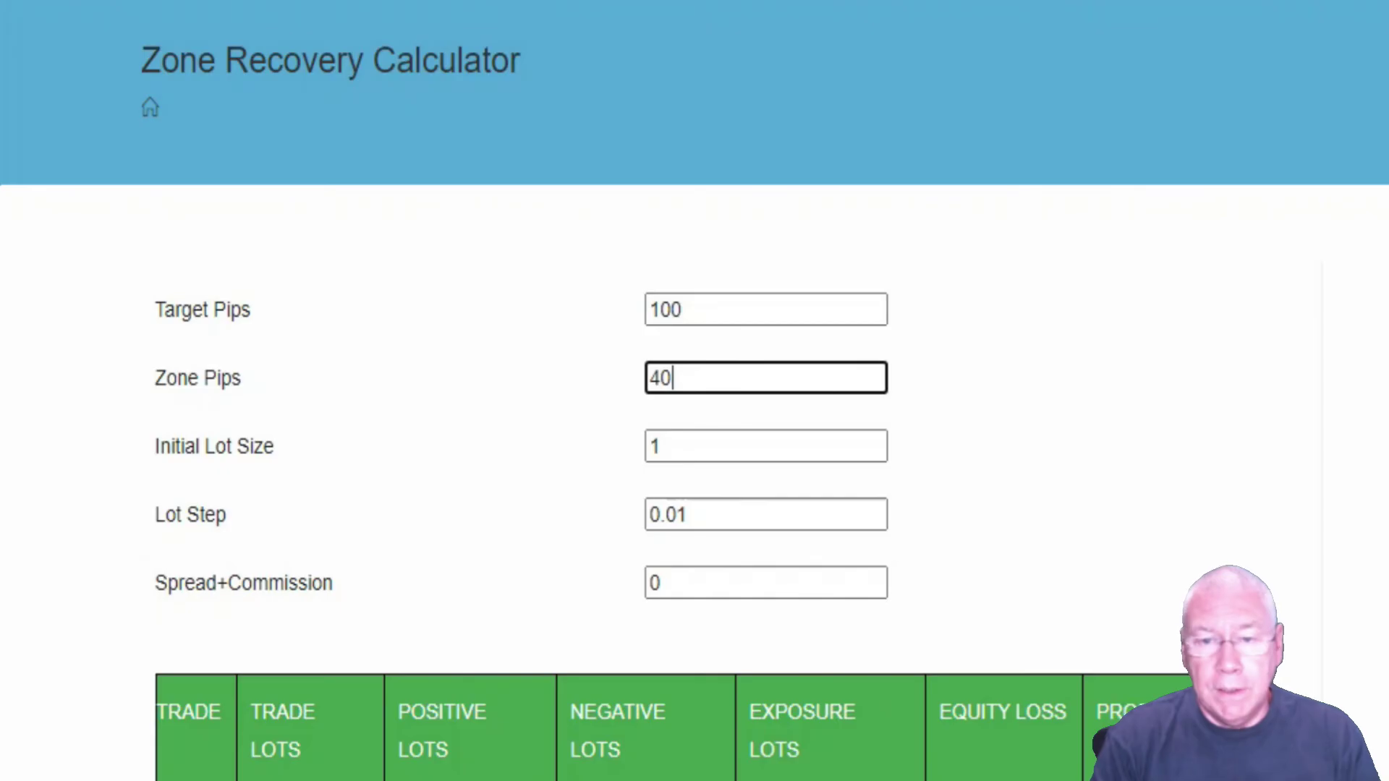
click(663, 446)
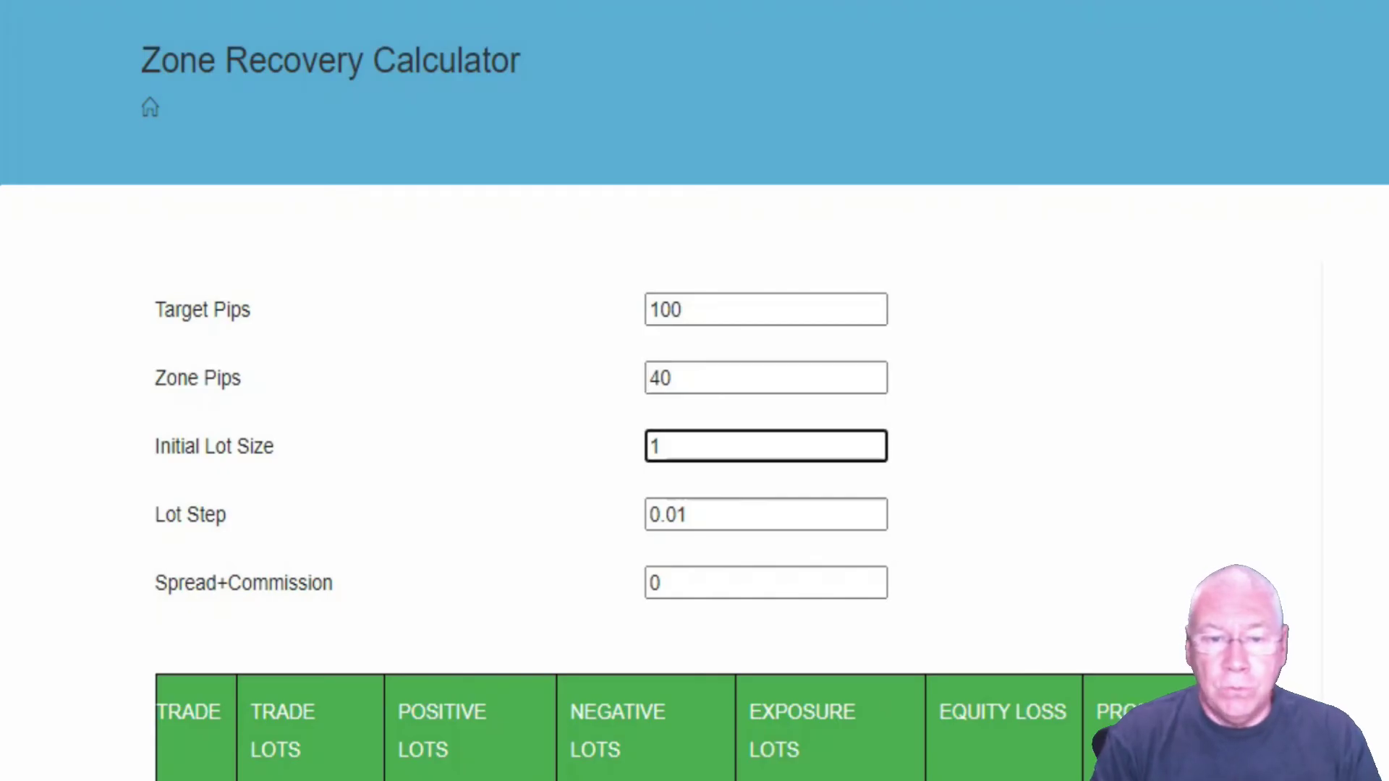
click(687, 514)
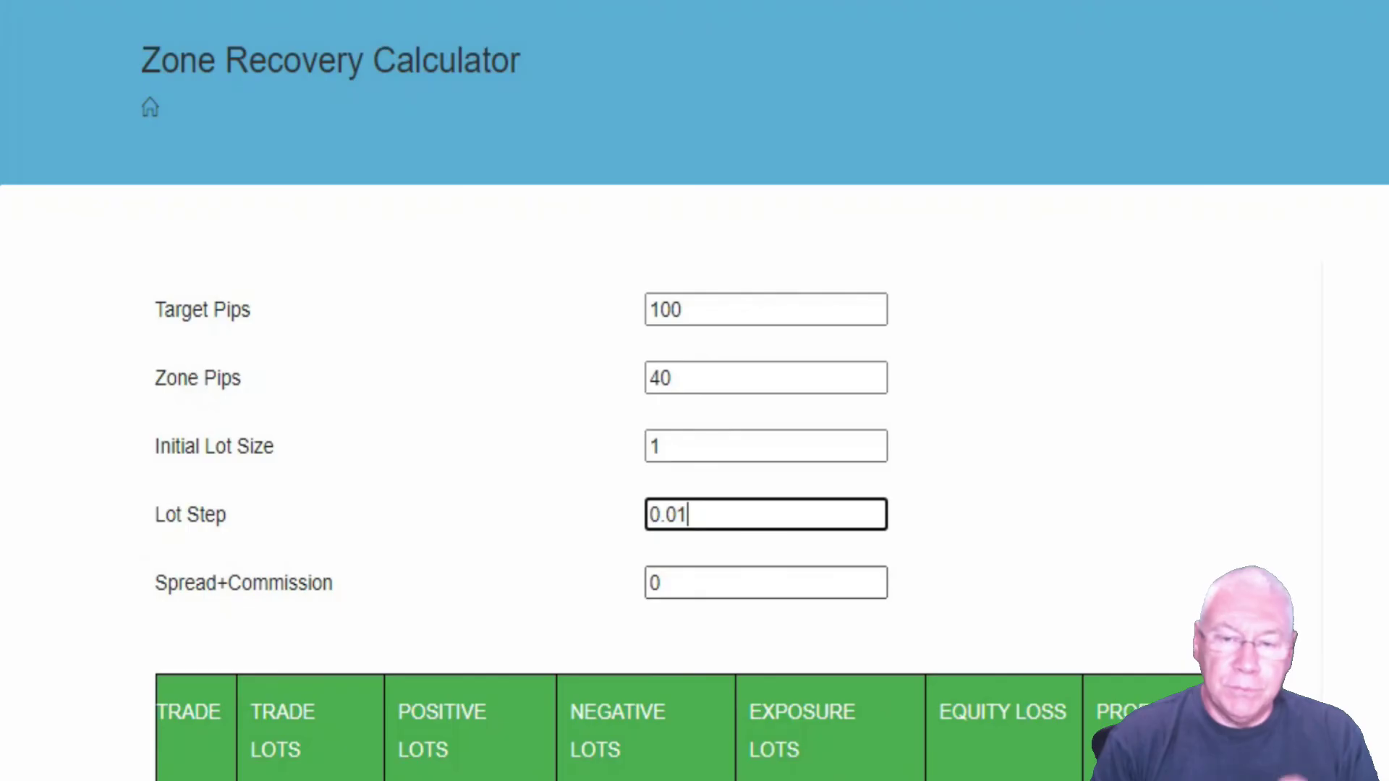
click(660, 583)
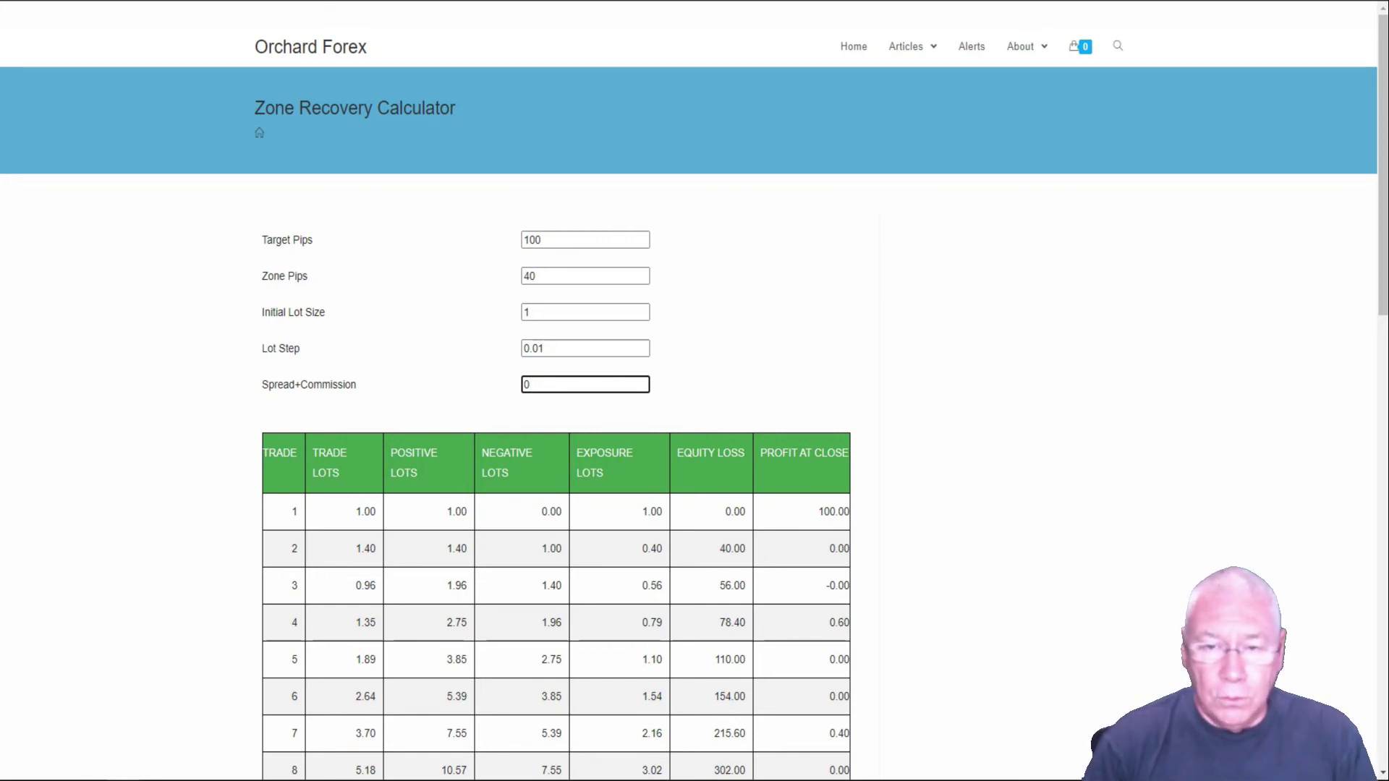
click(543, 239)
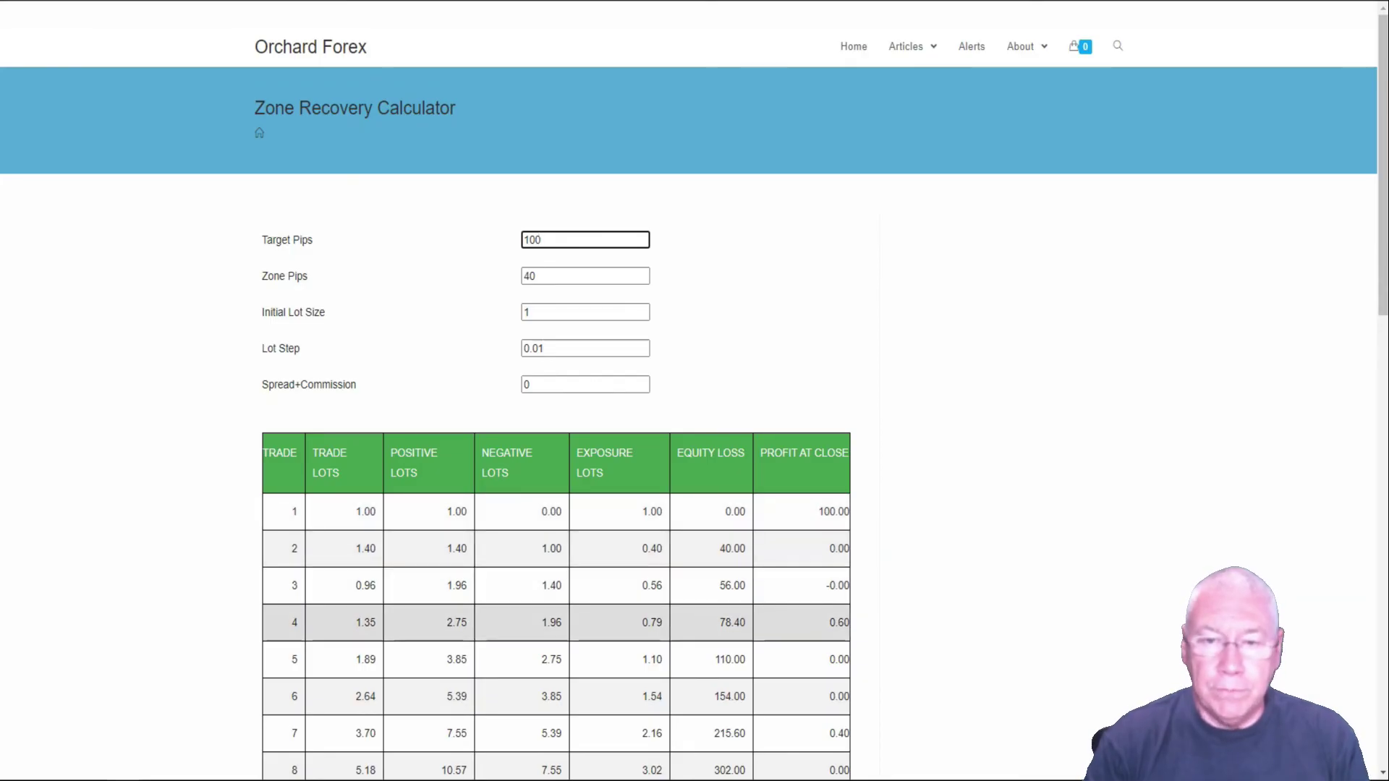
- Change Target Pips to 200 and Zone Pips to 50
key(ctrl+a)
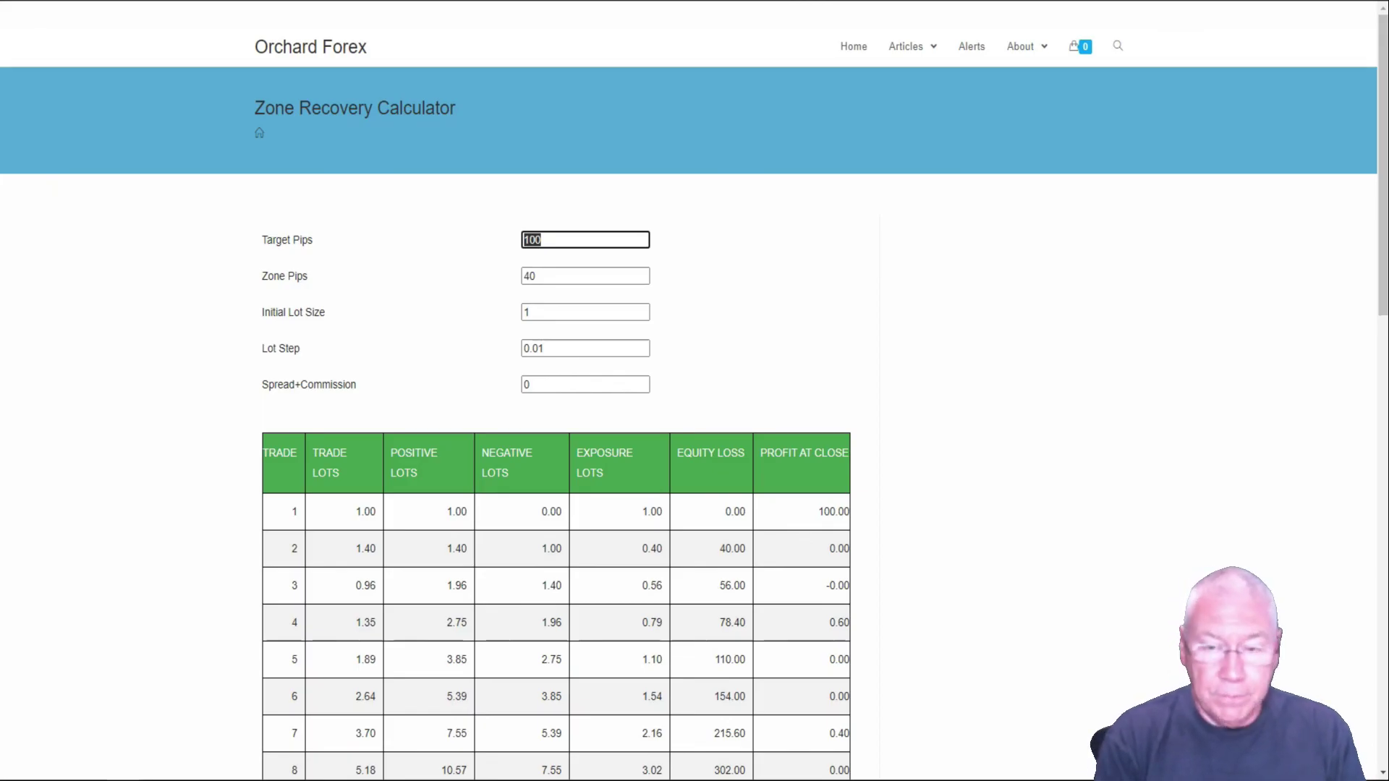
text(200)
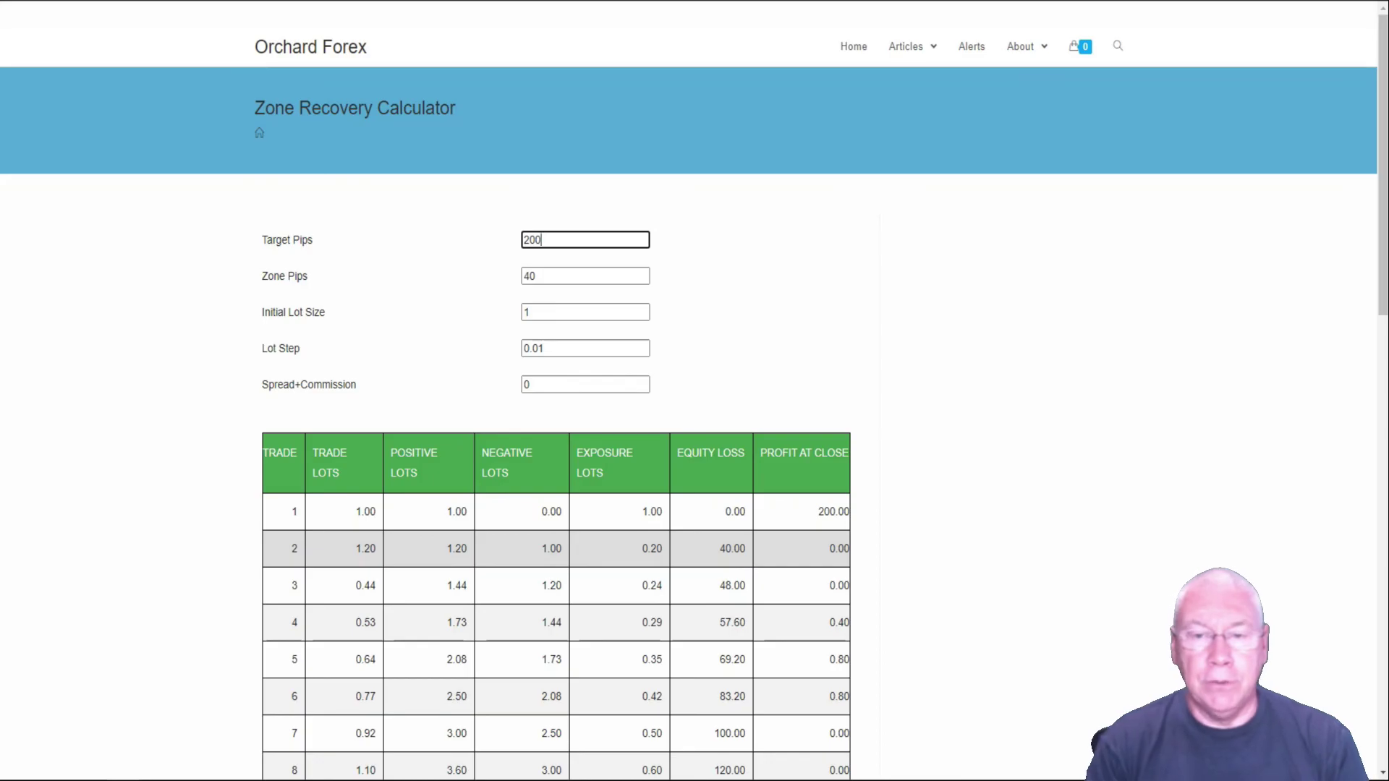
key(Tab)
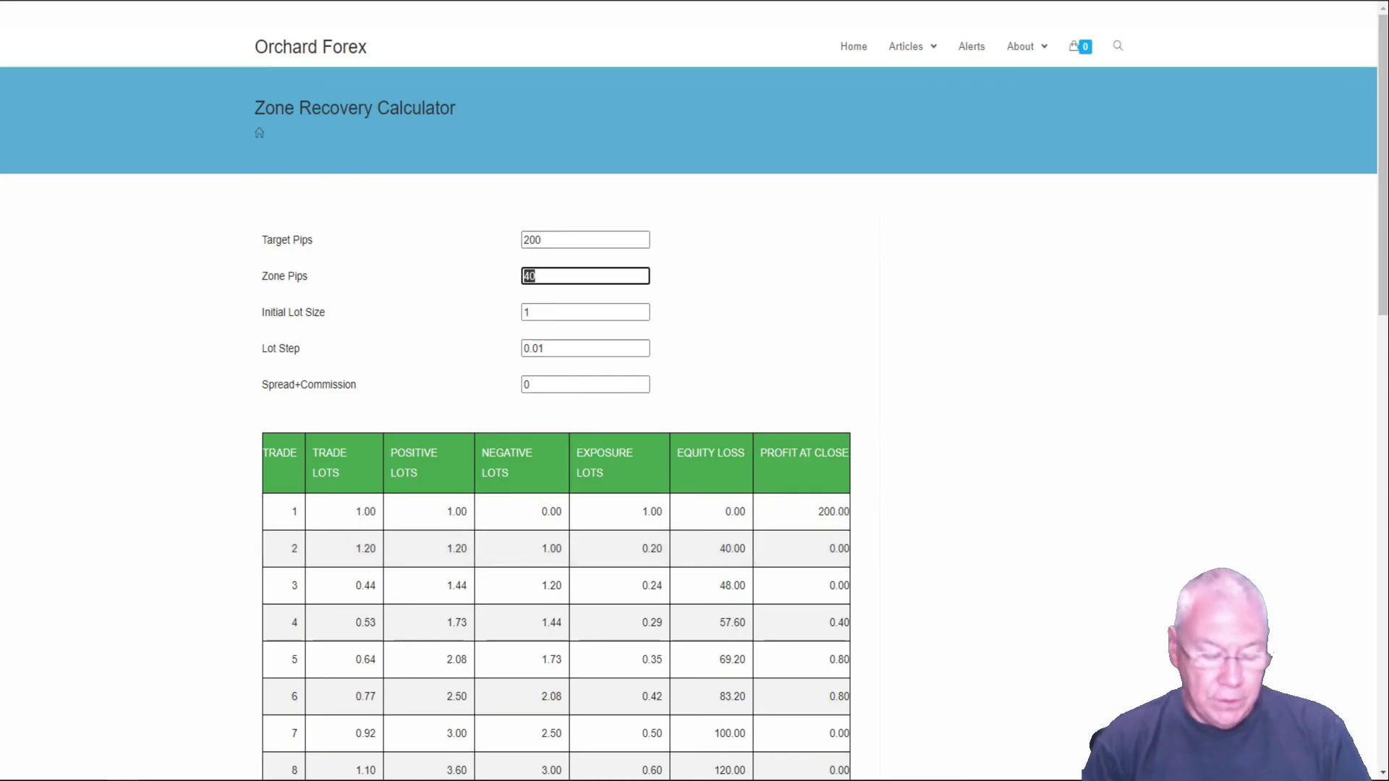
text(50)
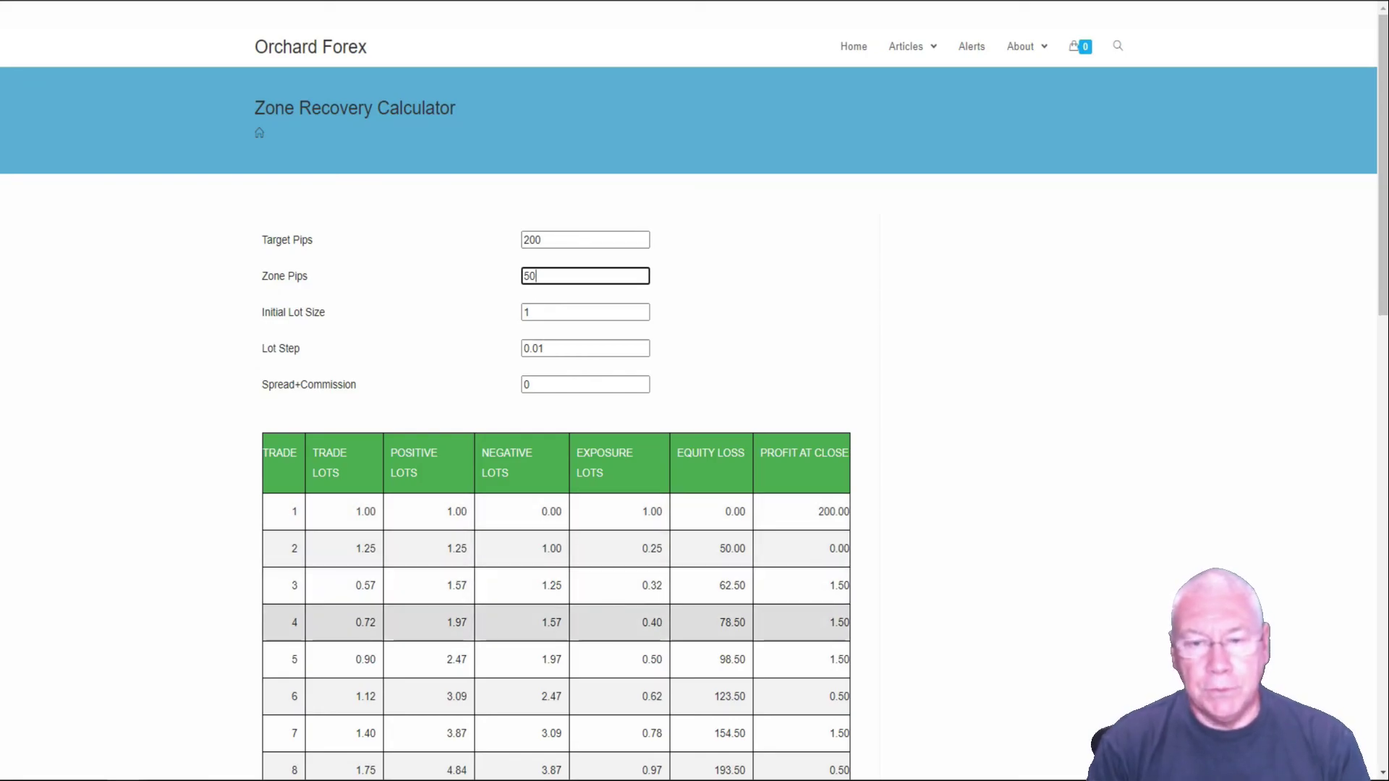
- Try 2 for Spread+Commission, then reset it to 0
click(526, 385)
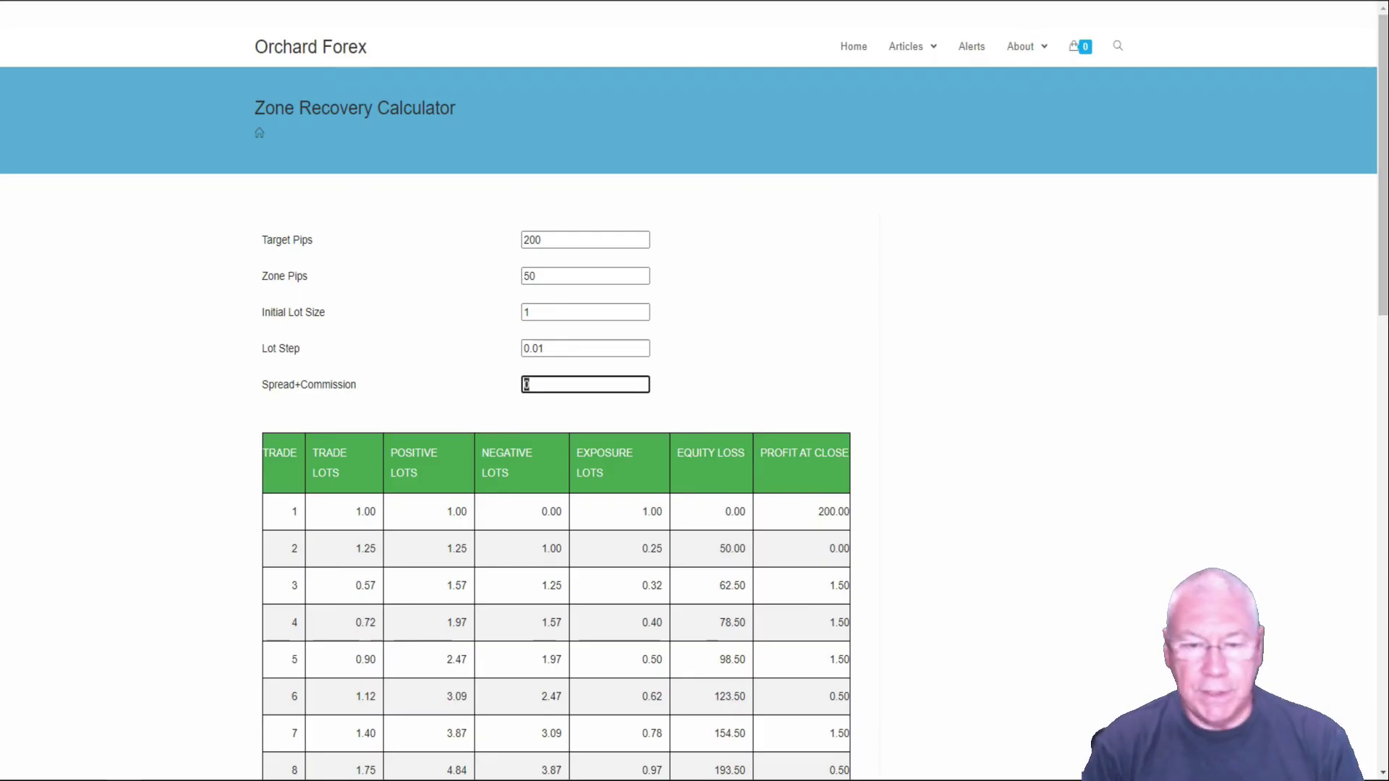
text(2)
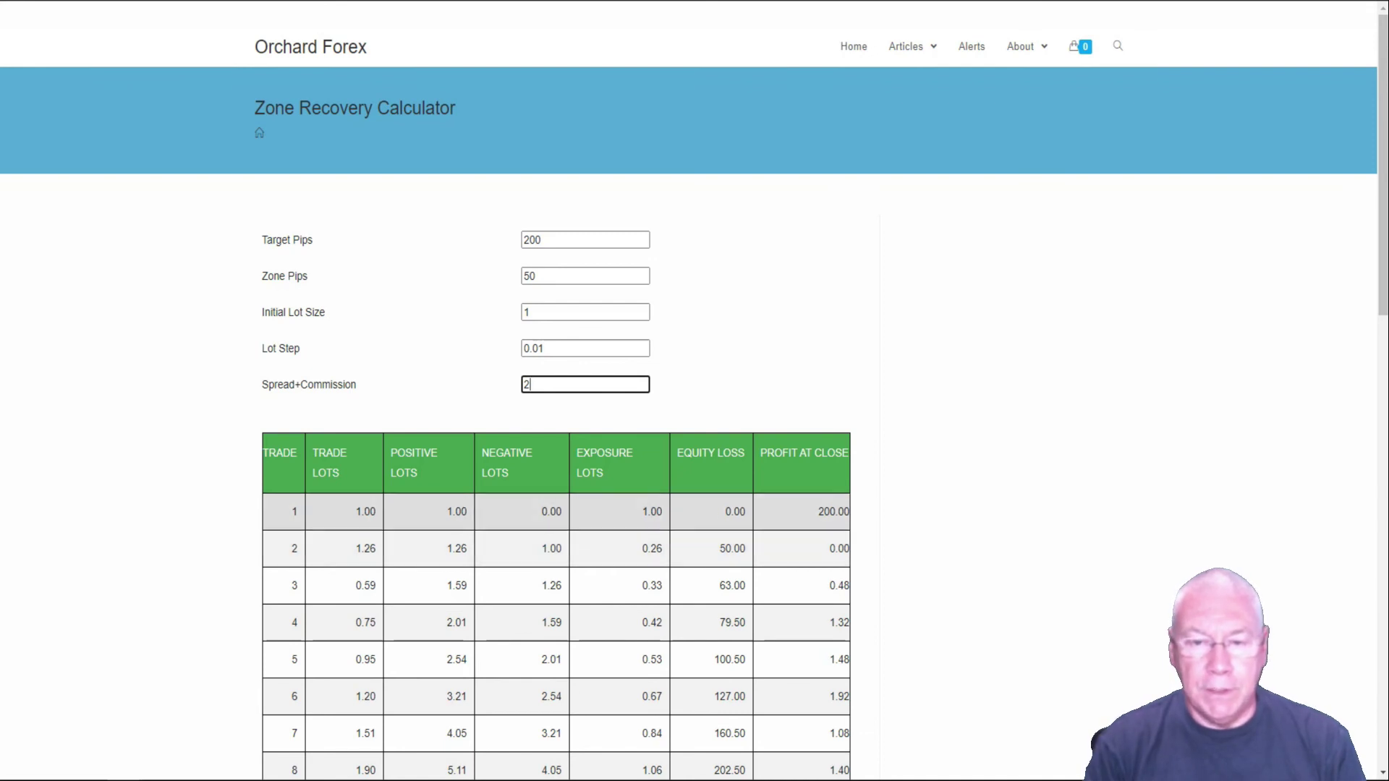
key(ctrl+a)
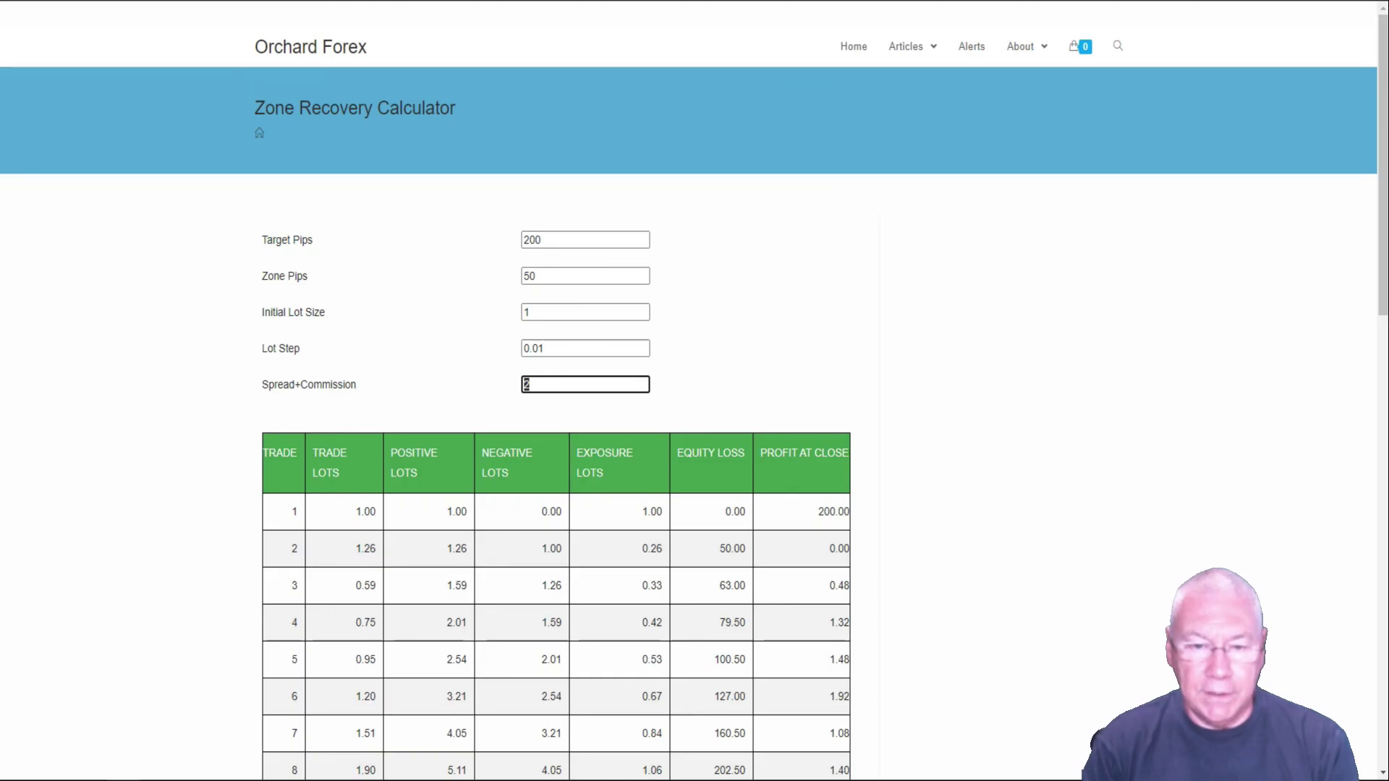
text(0)
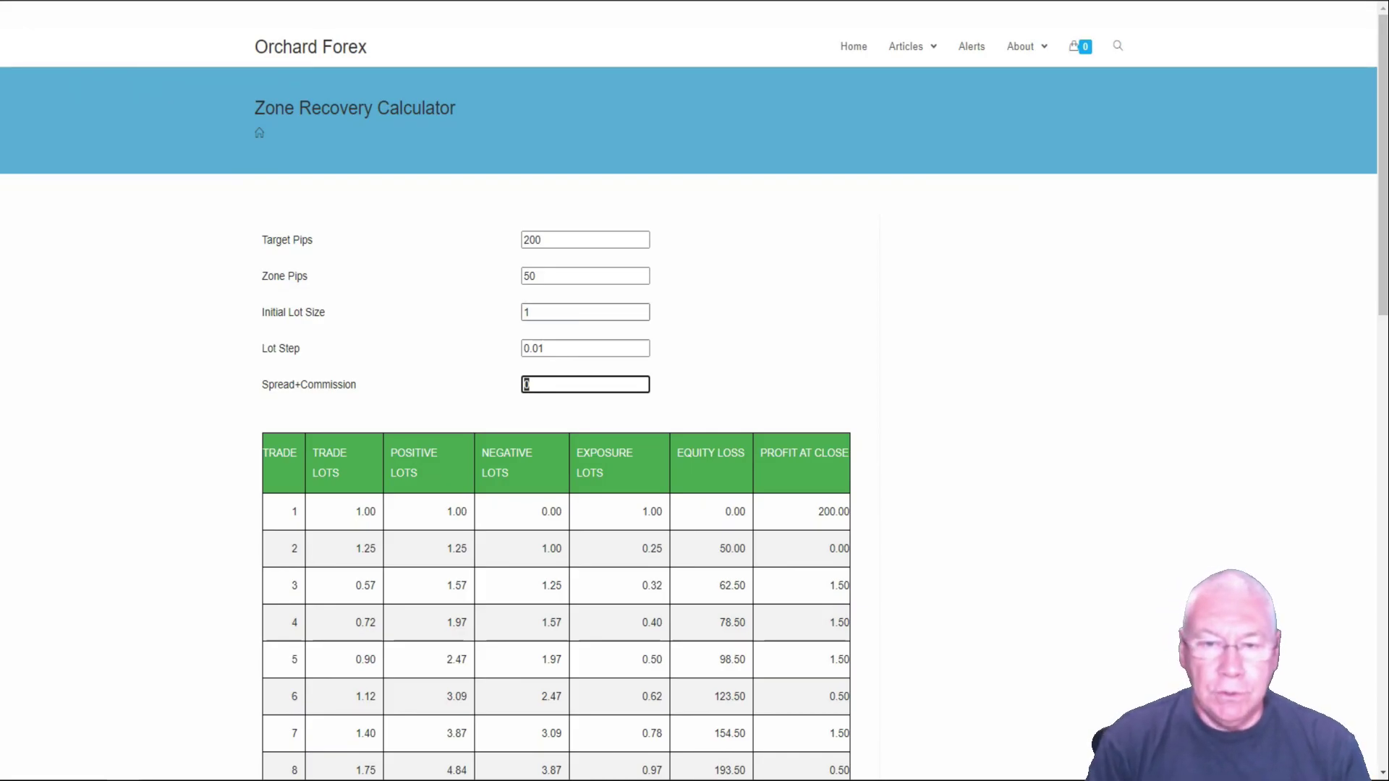
click(529, 312)
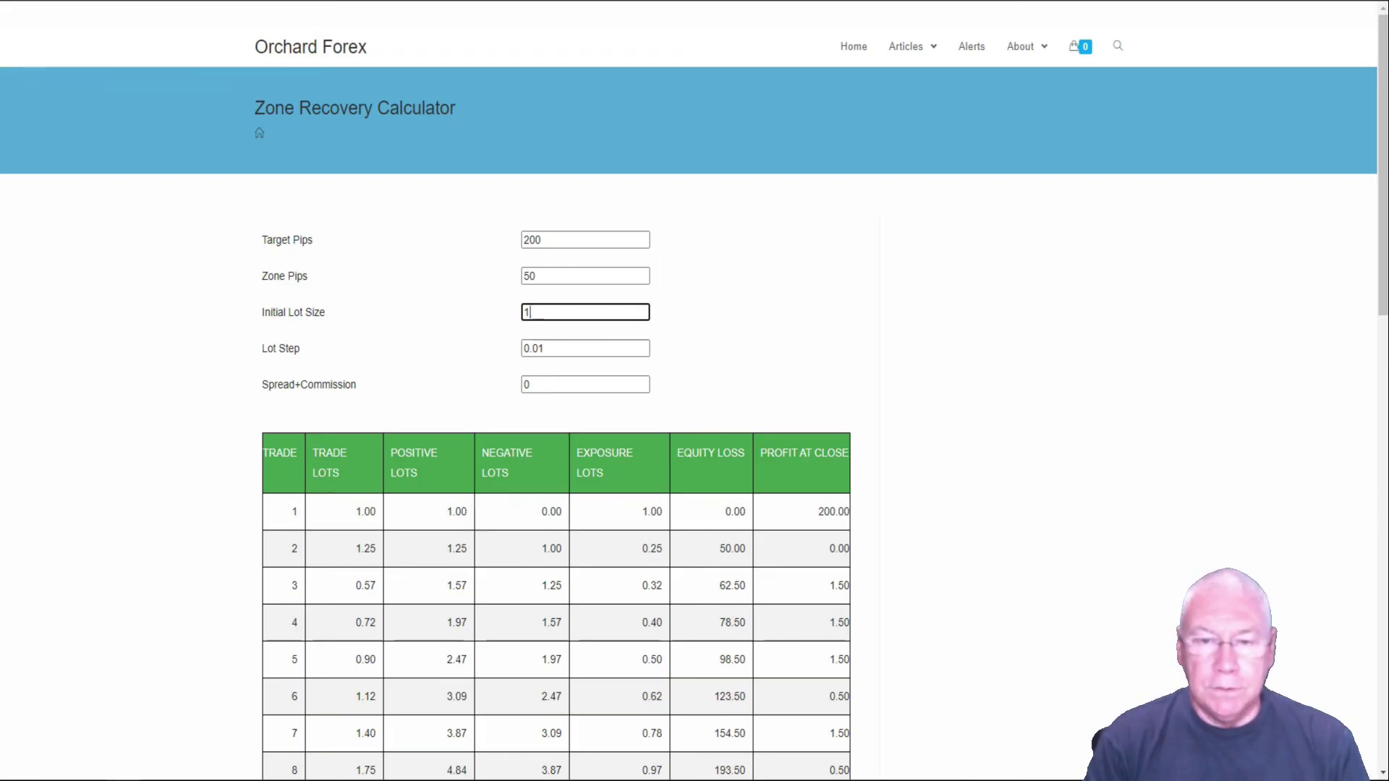
- Set Target Pips back to 100 and Zone Pips to 40
click(585, 239)
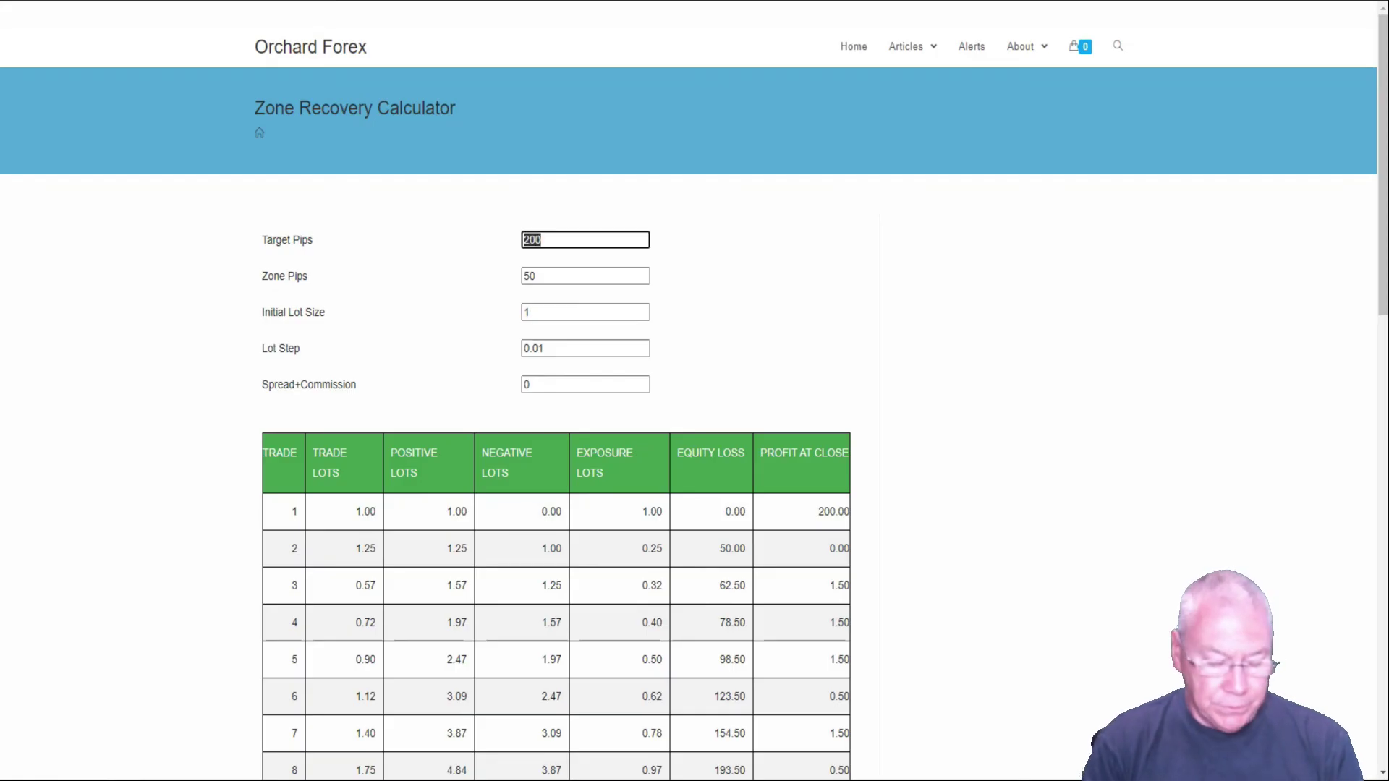
text(100)
key(Tab)
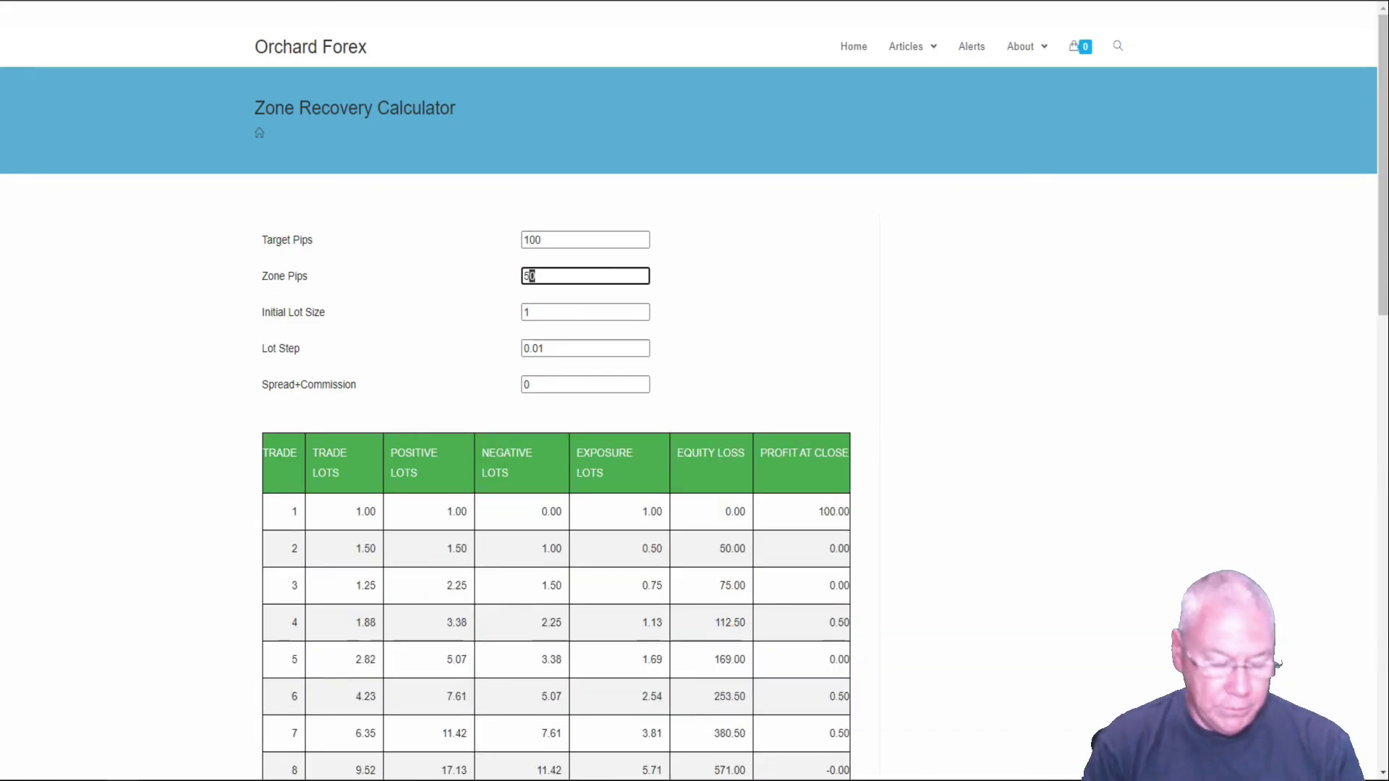
text(49)
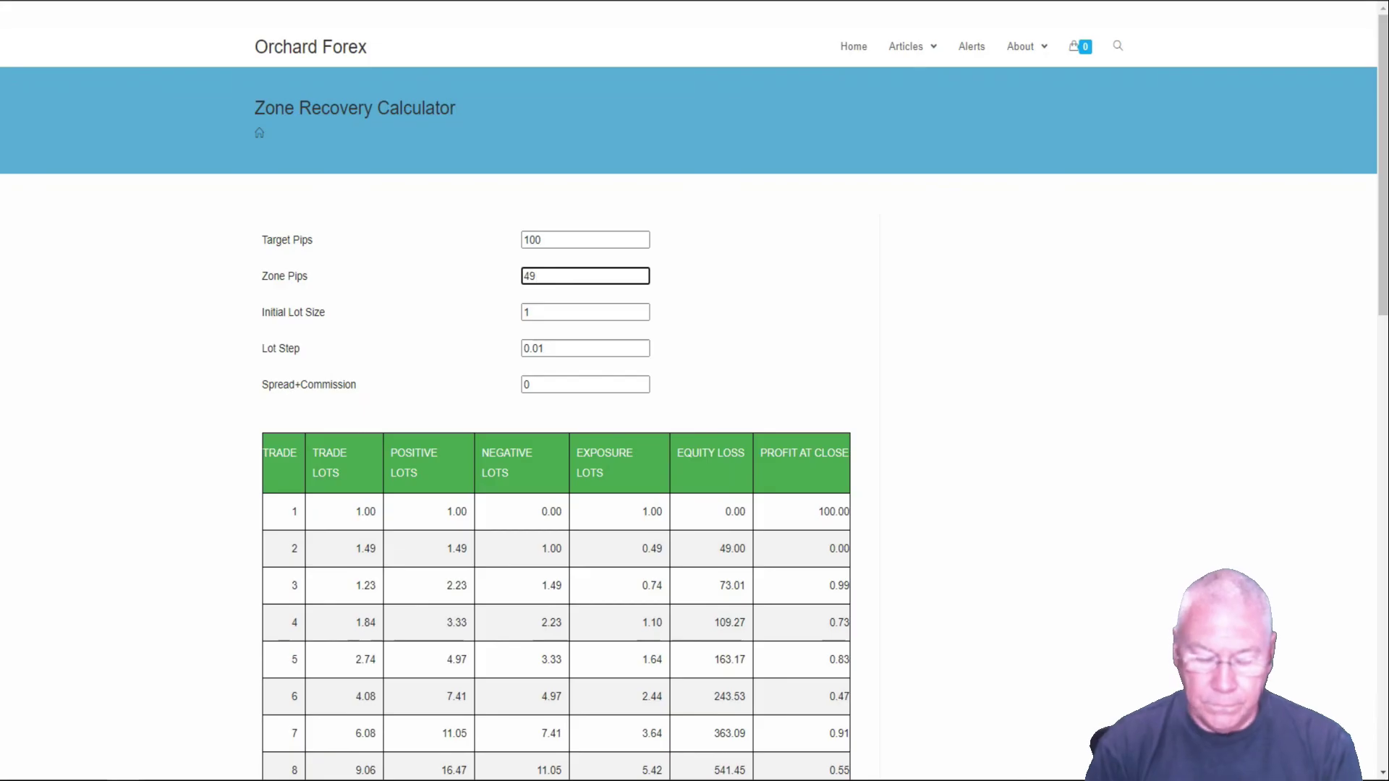
key(BackSpace)
text(0)
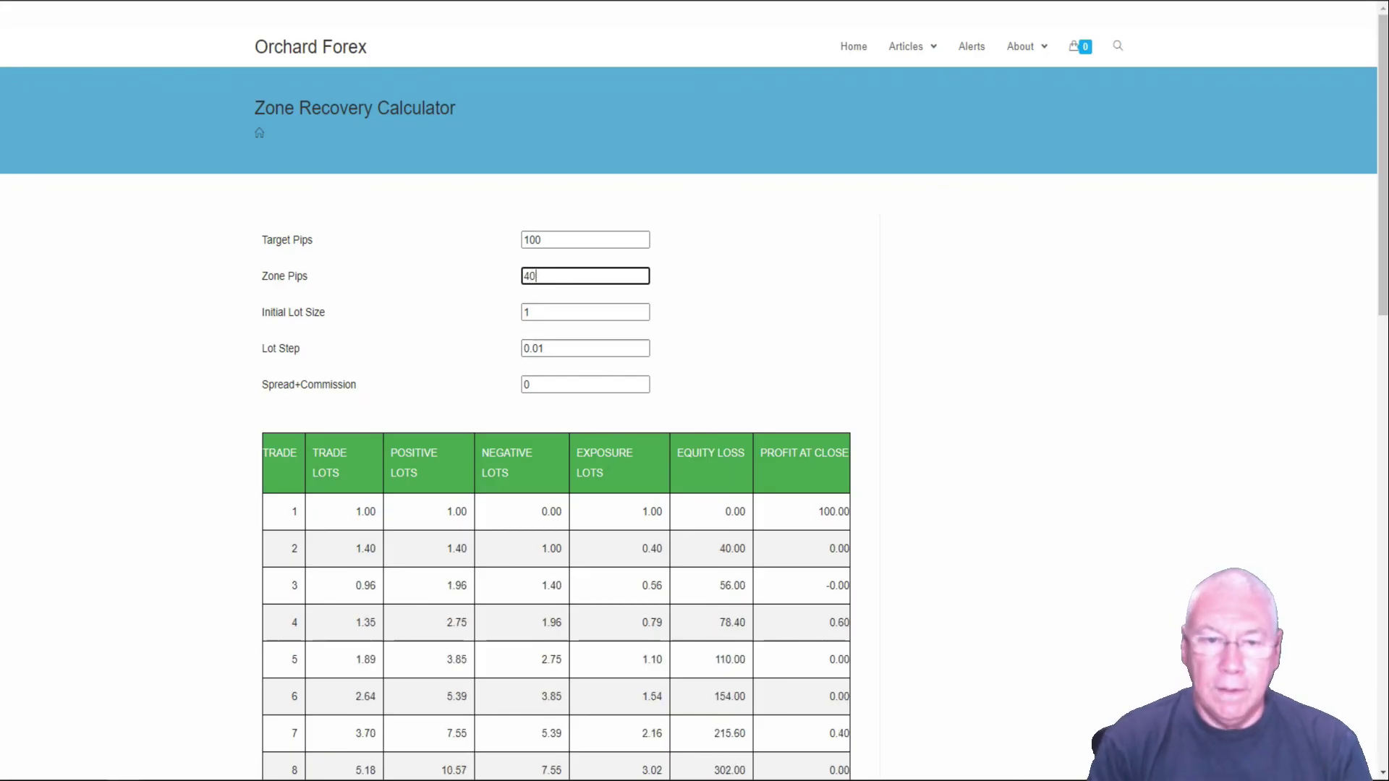
- Try an Initial Lot Size of .01, then set it back to 1
click(585, 312)
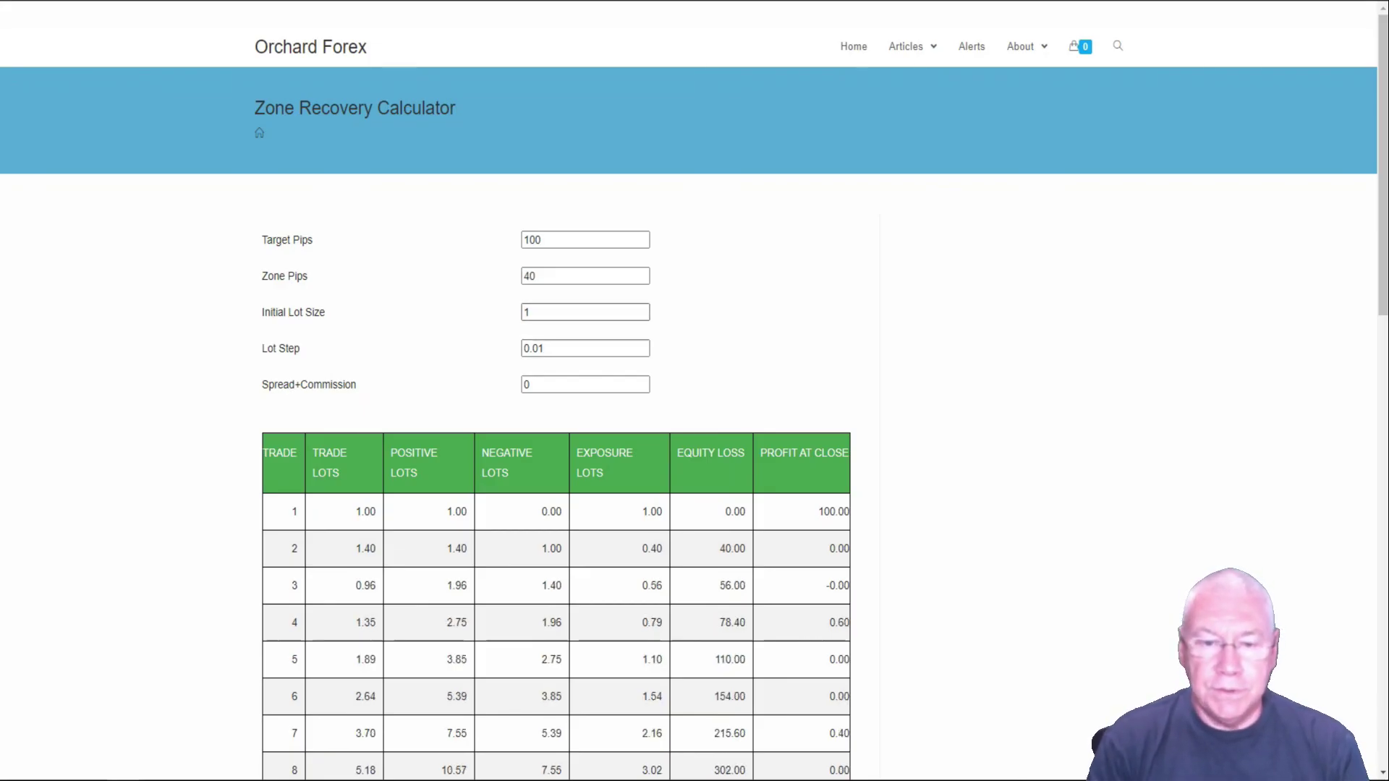
key(Tab)
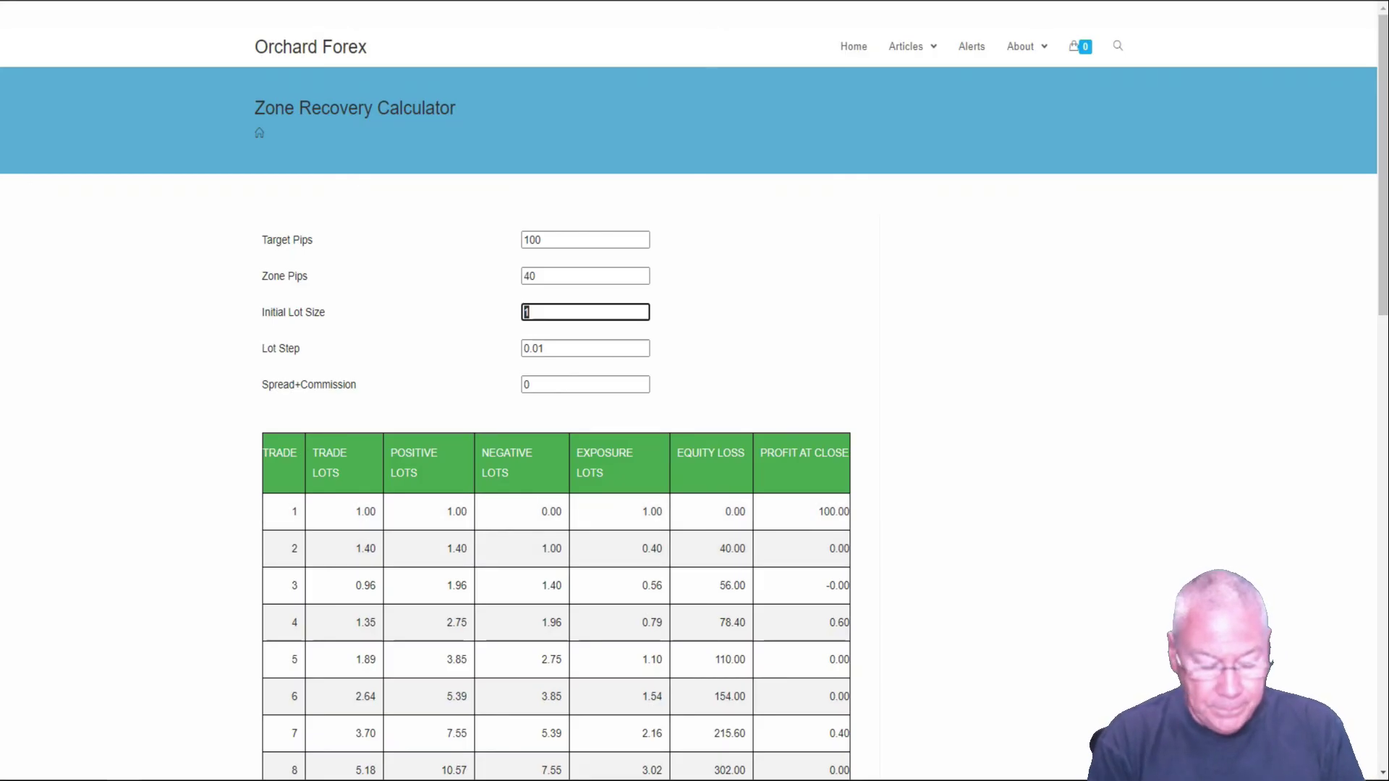
text(.01)
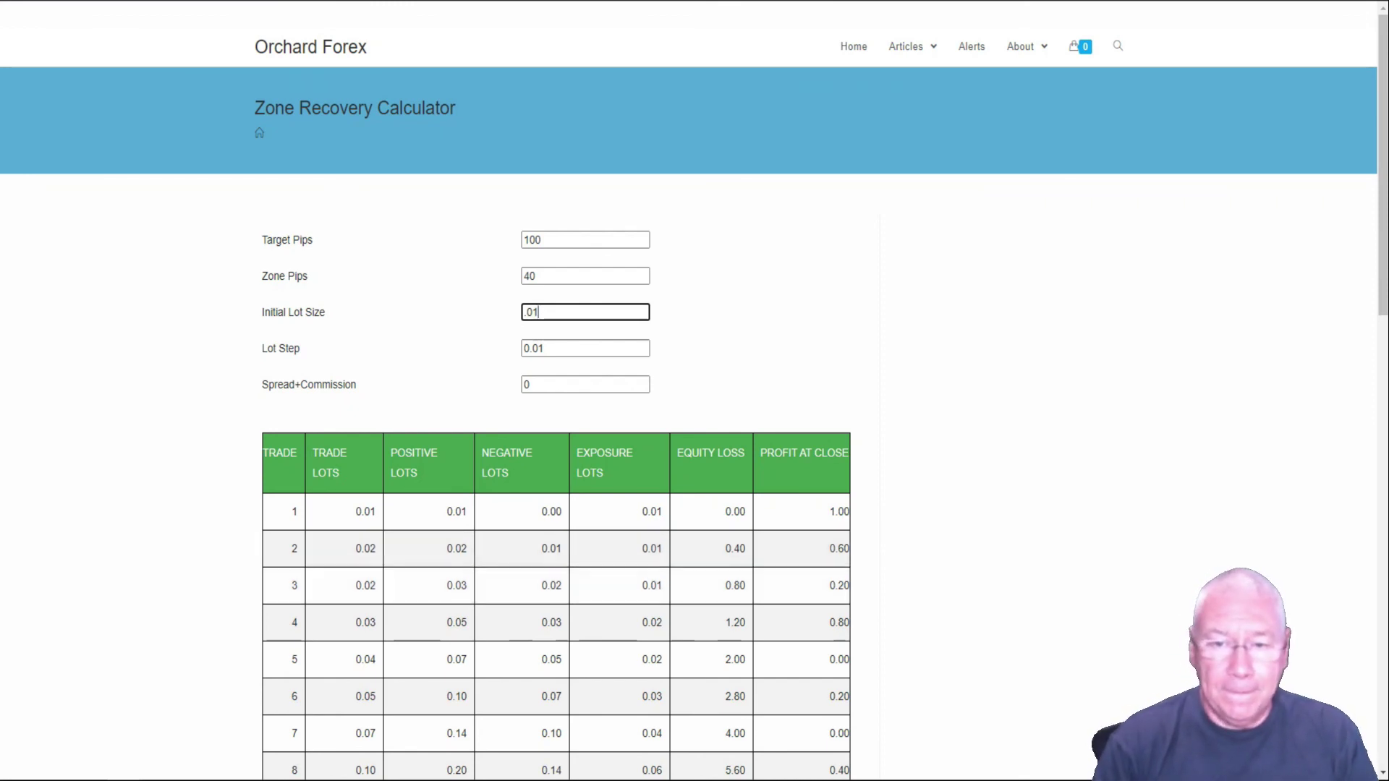
key(ctrl+a)
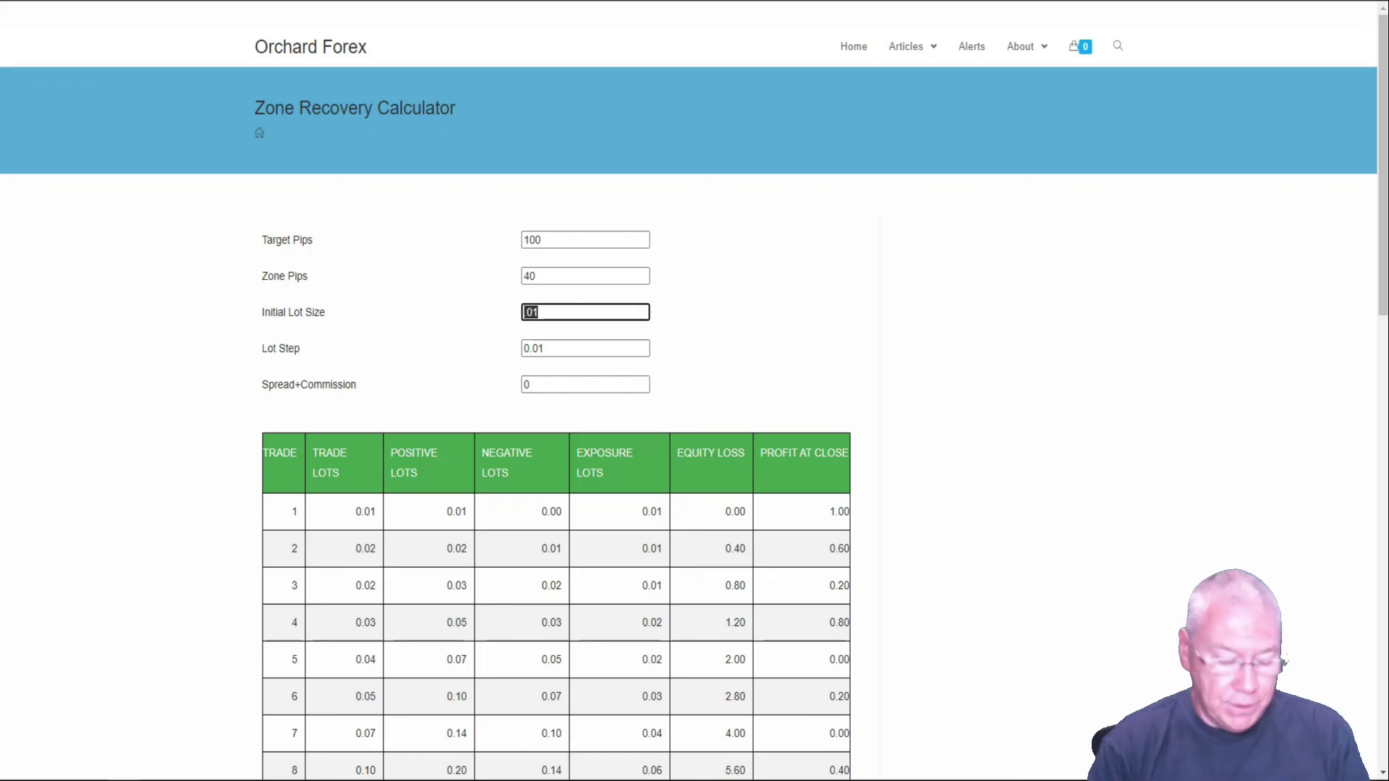
text(1)
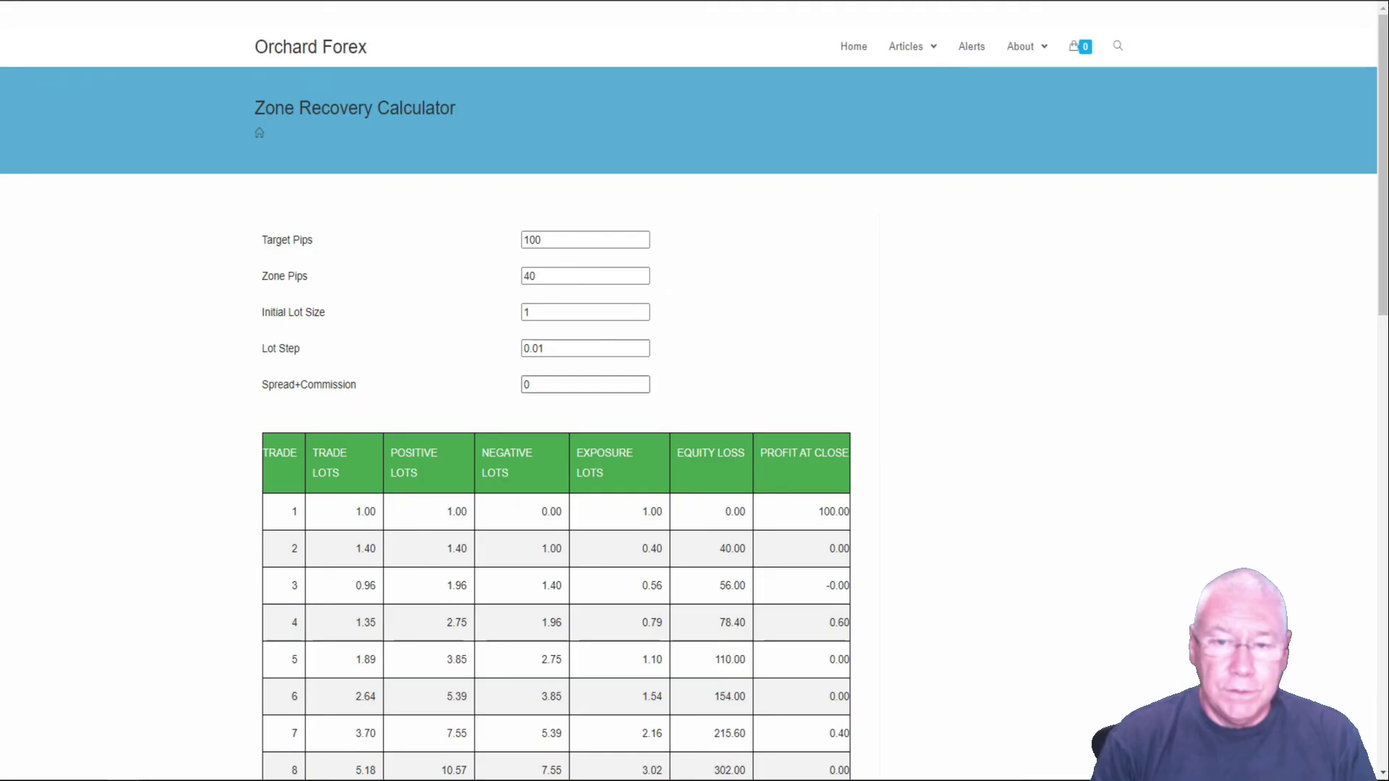
click(585, 385)
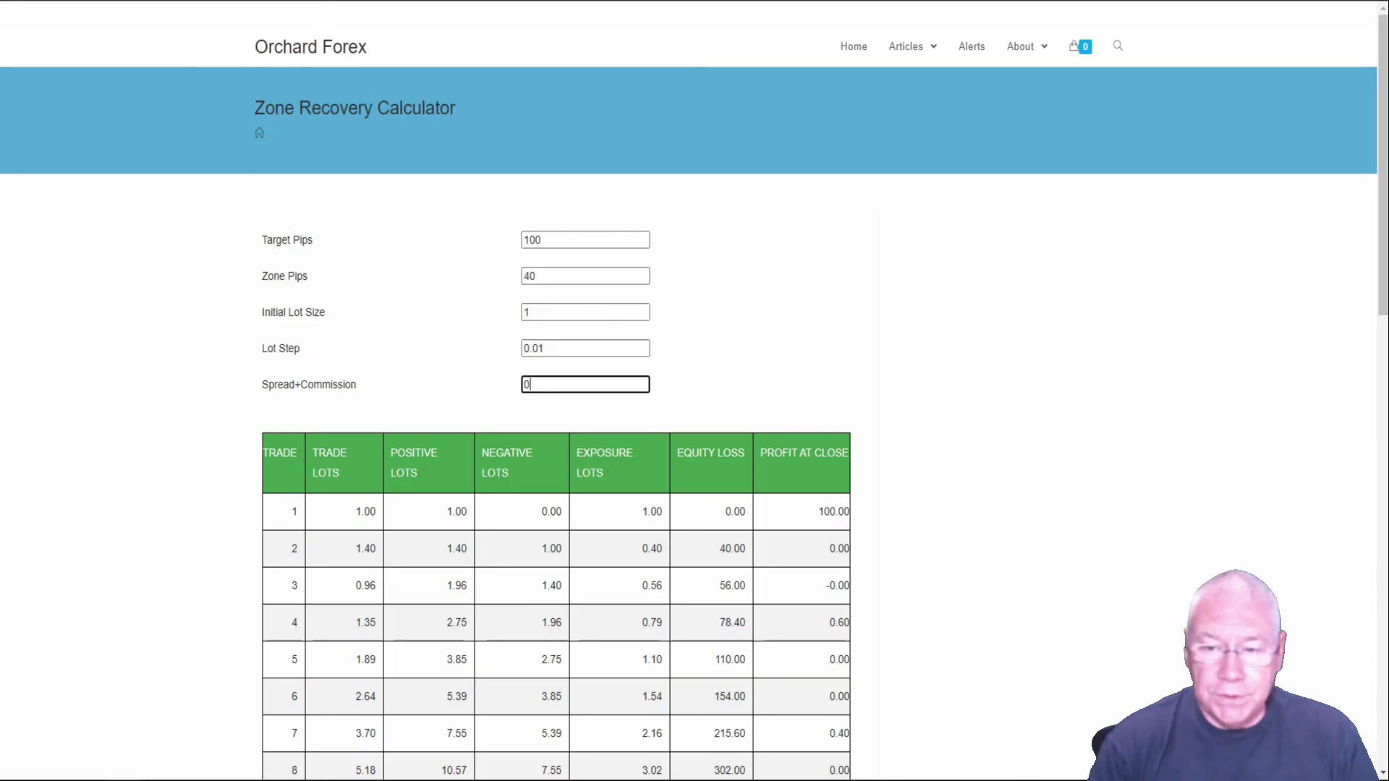
scroll(556, 454, down, 6)
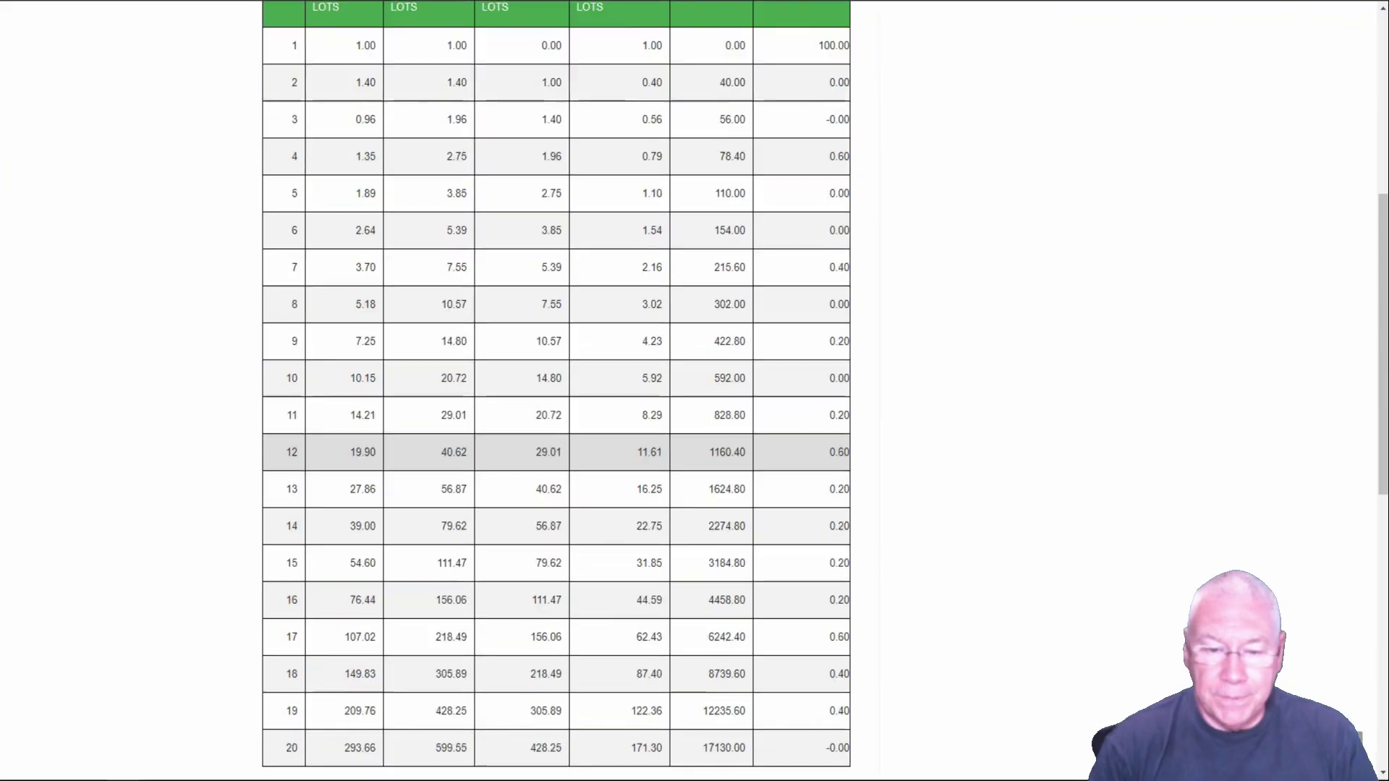
scroll(555, 506, down, 1)
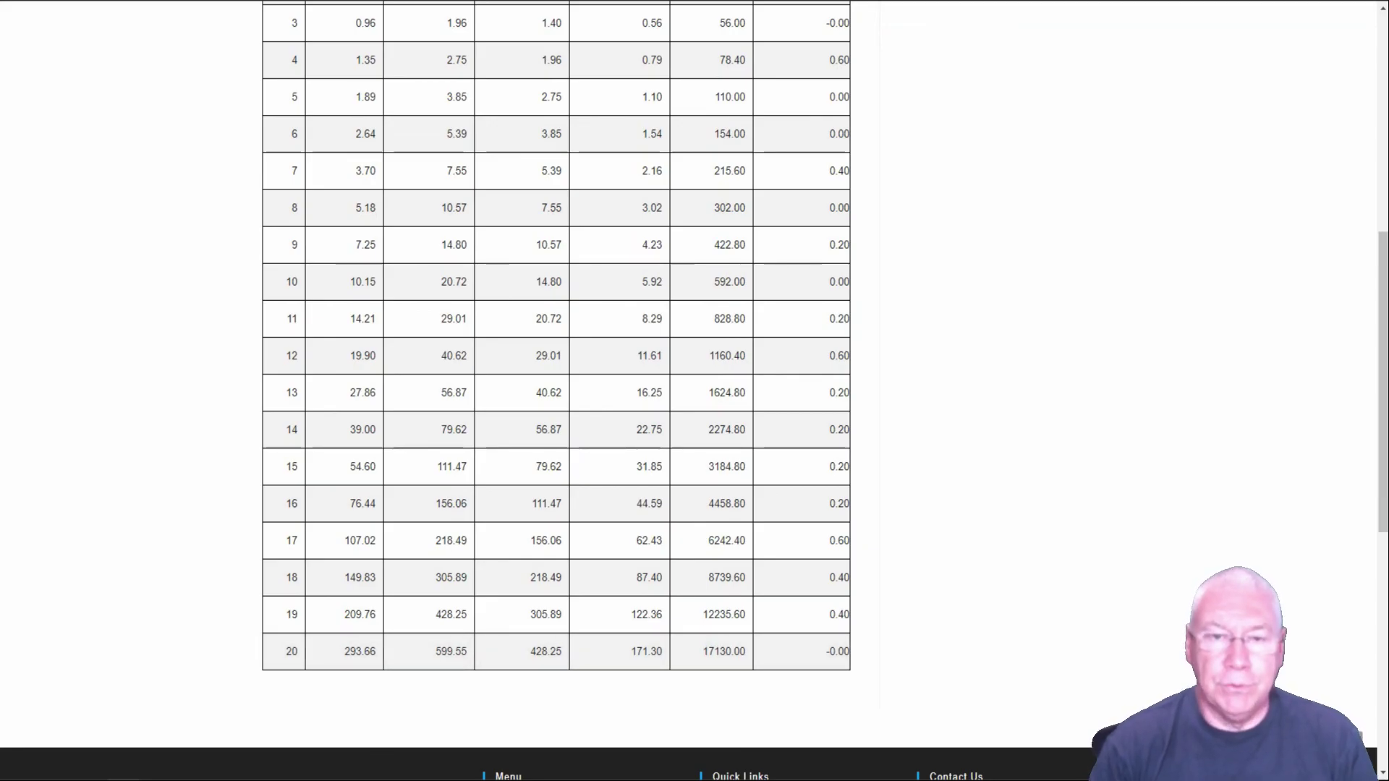
scroll(557, 593, up, 2)
scroll(557, 594, up, 4)
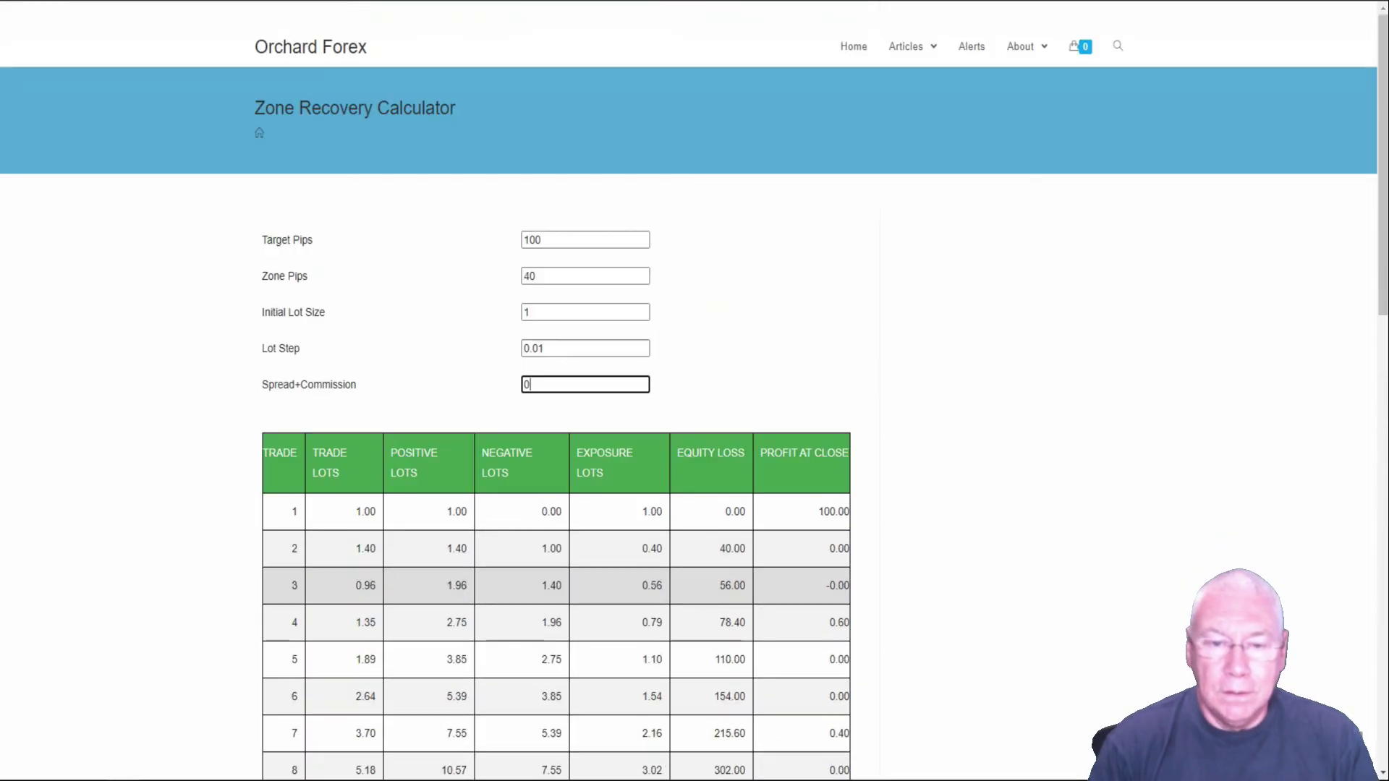